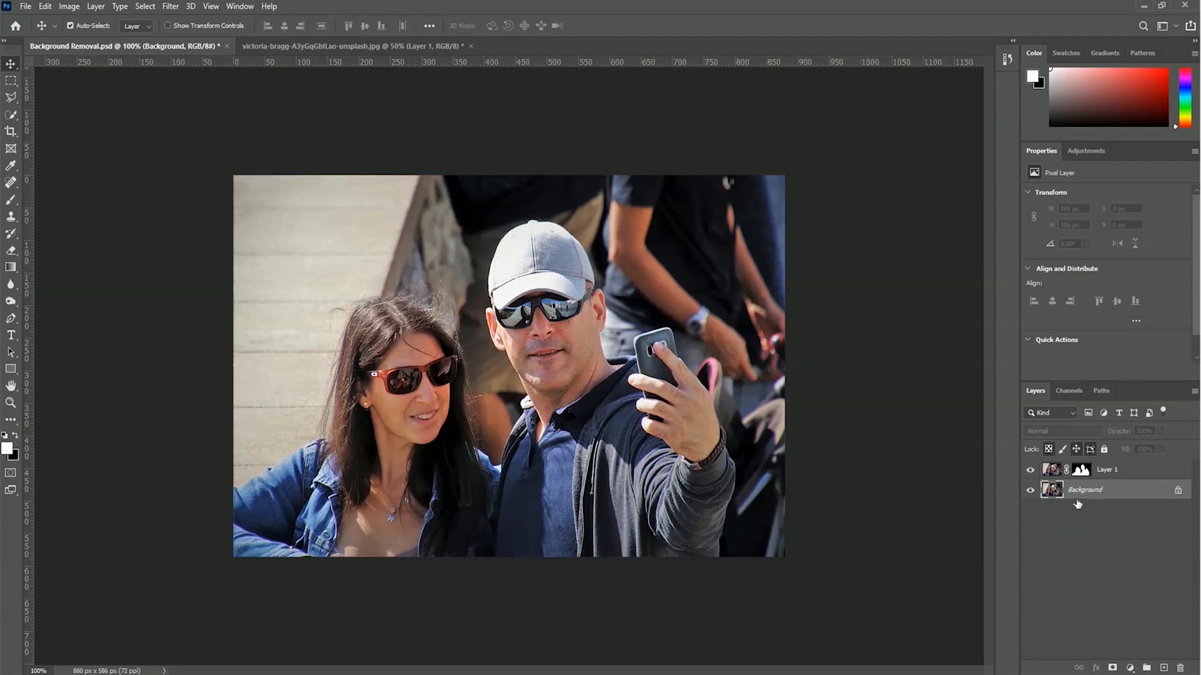
Step: Hide the Background layer to preview the couple's cutout, and view the other open document with the coastal rocks
left_click(1030, 490)
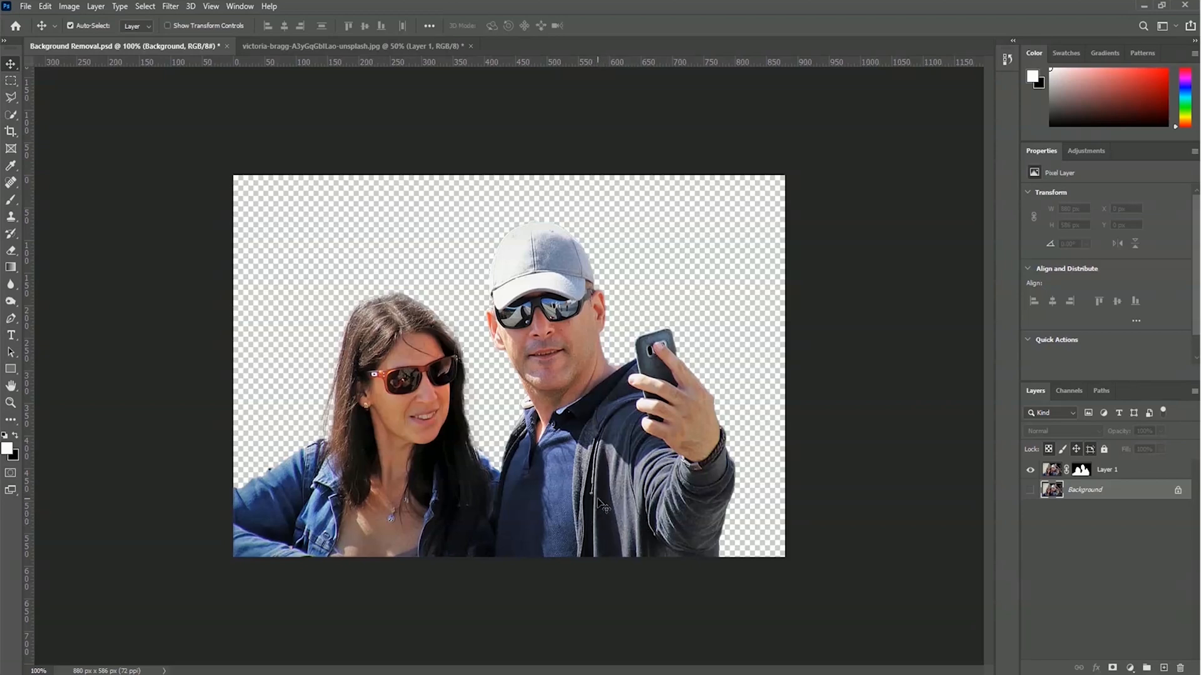
left_click(361, 51)
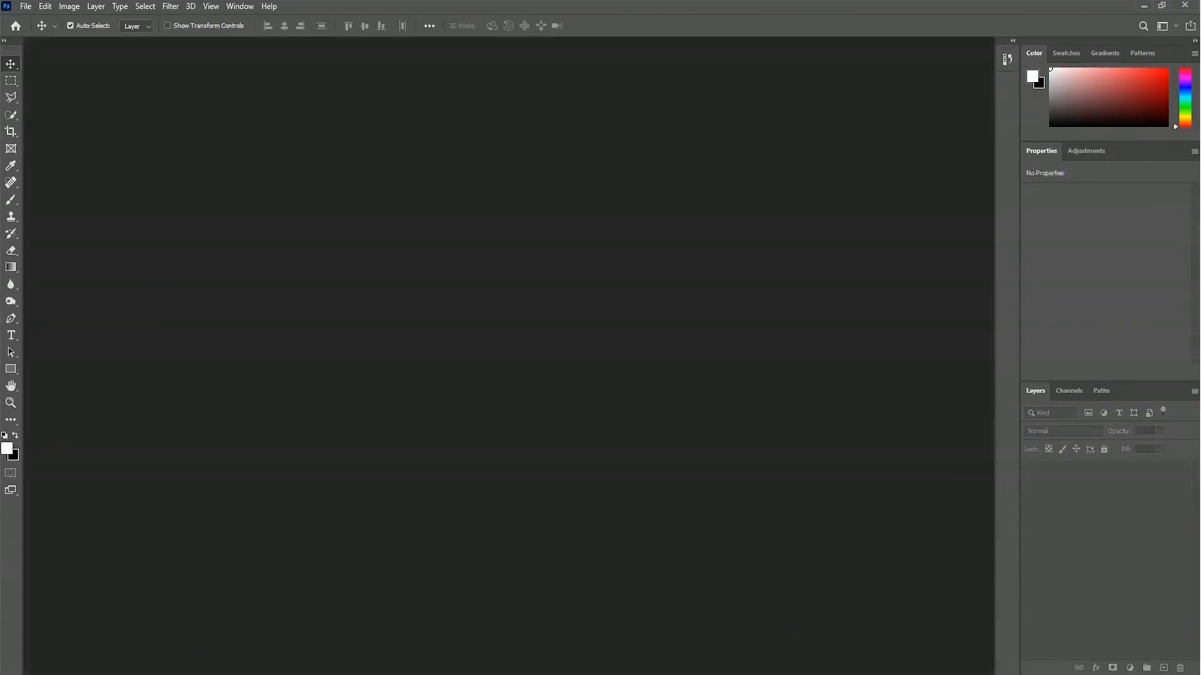
Step: Open the Couple Selfie image from the 07 Selection and Masking folder
left_click(25, 7)
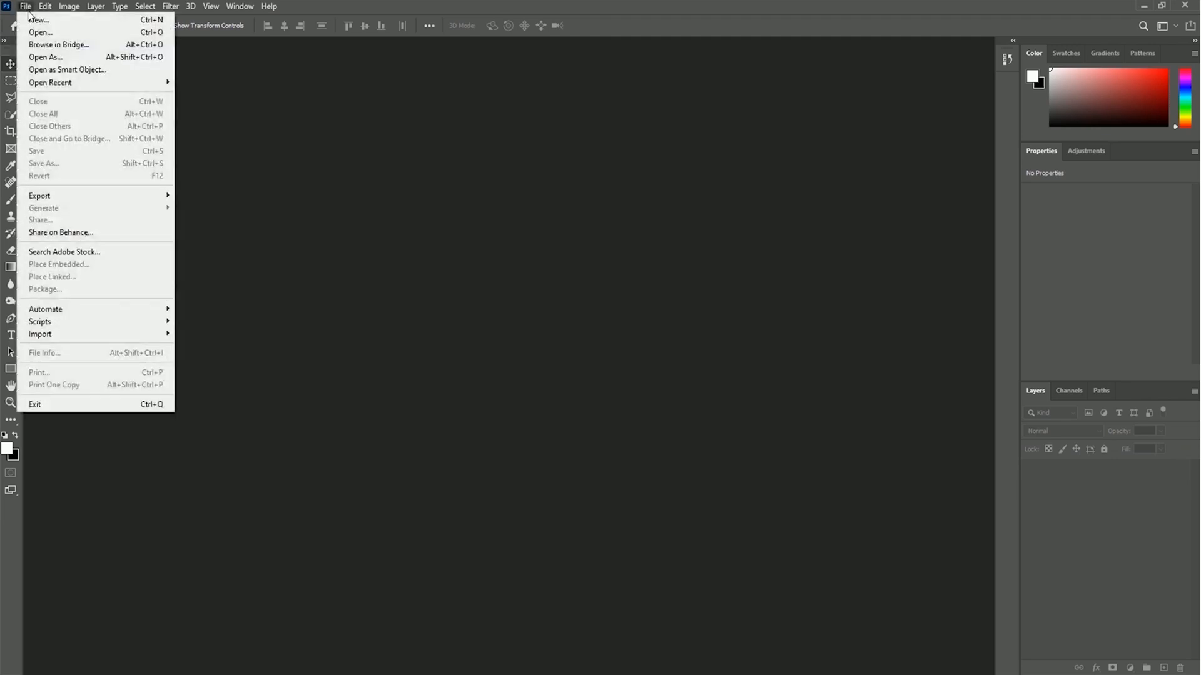
left_click(108, 35)
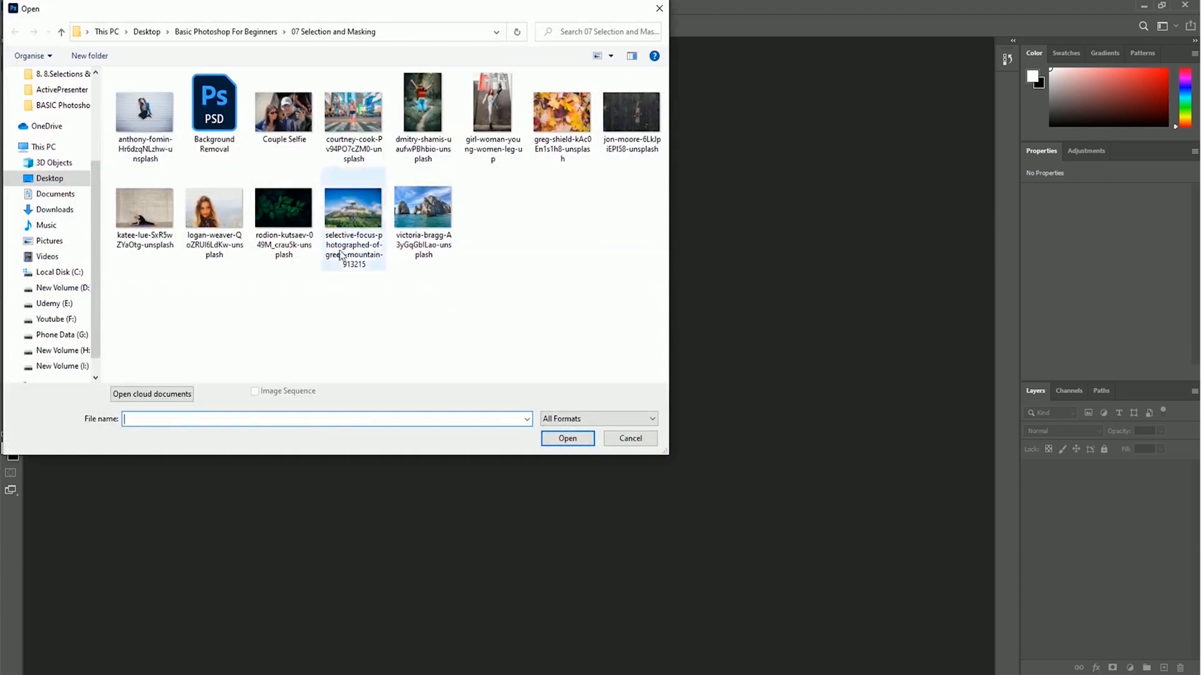
left_click(284, 112)
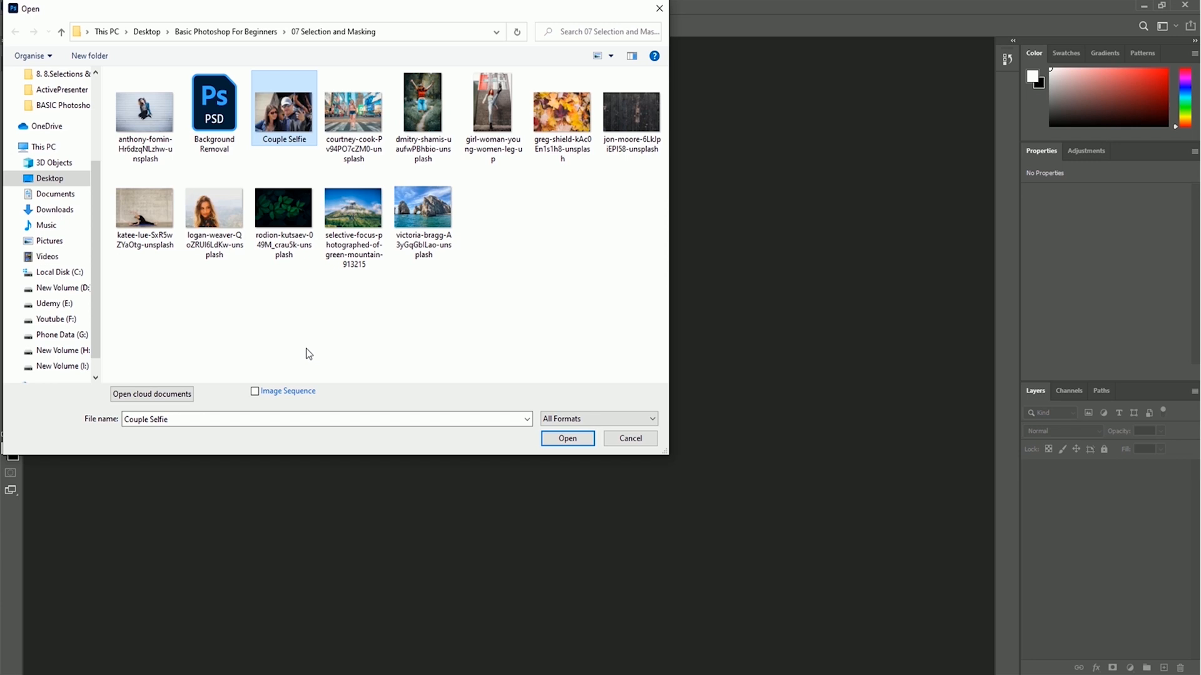
left_click(556, 437)
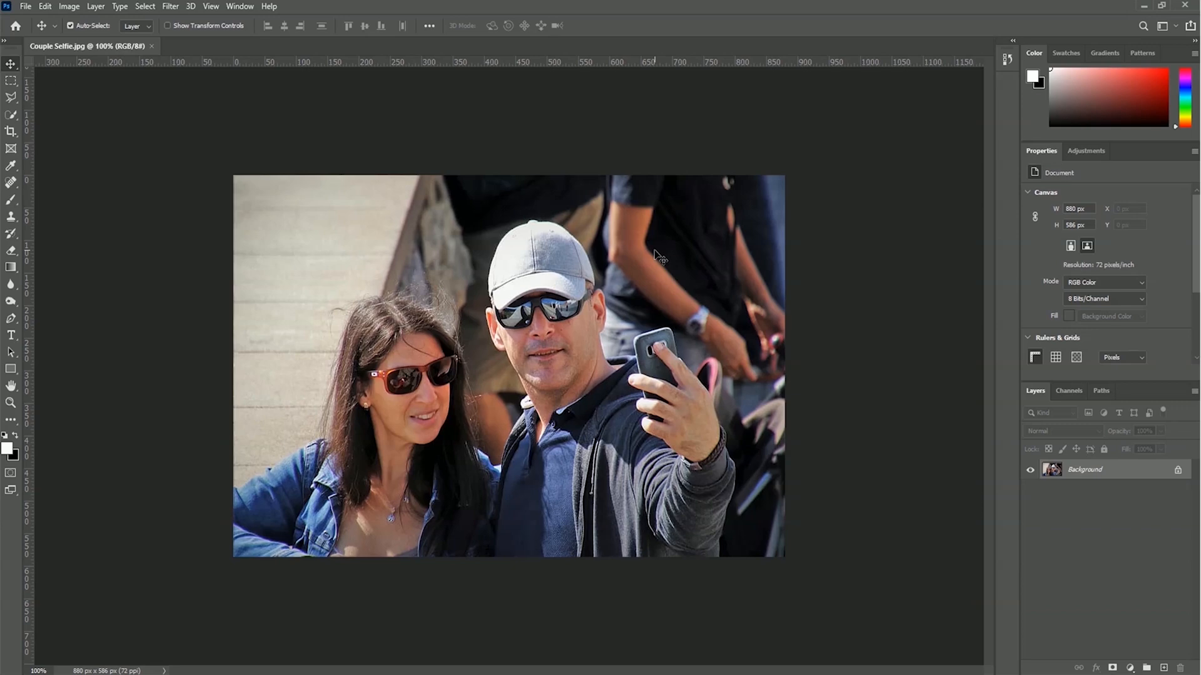
Step: Duplicate the Background layer within the same document and name the copy NO BG
right_click(1090, 472)
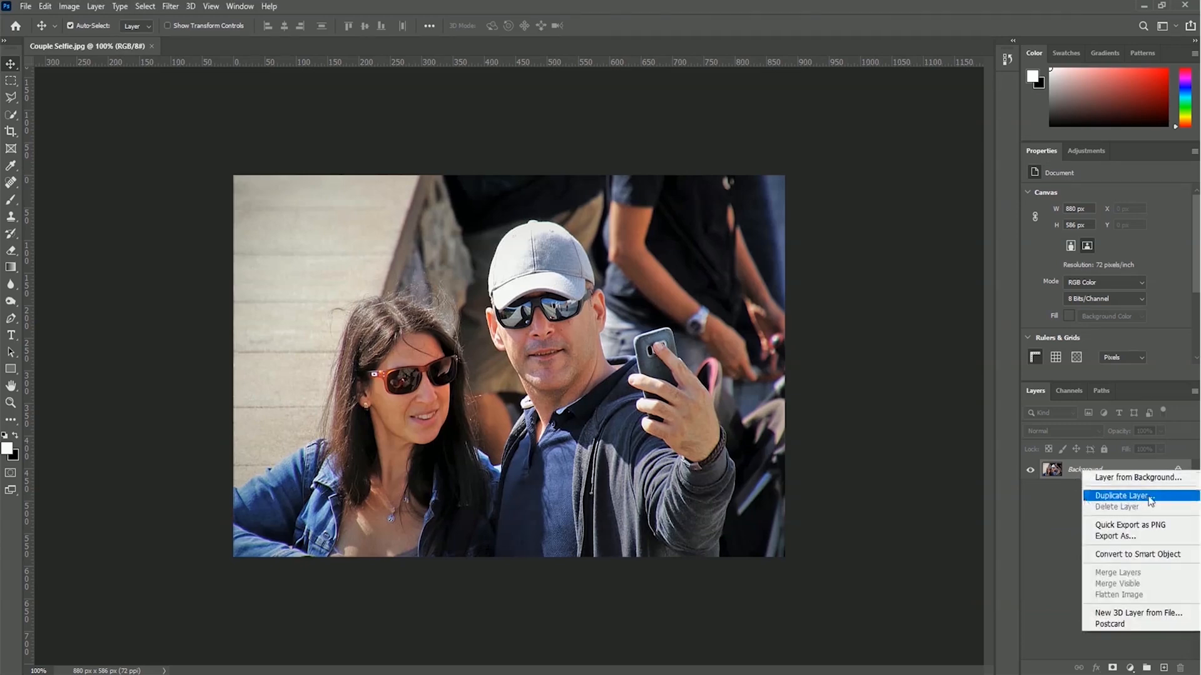
left_click(1166, 501)
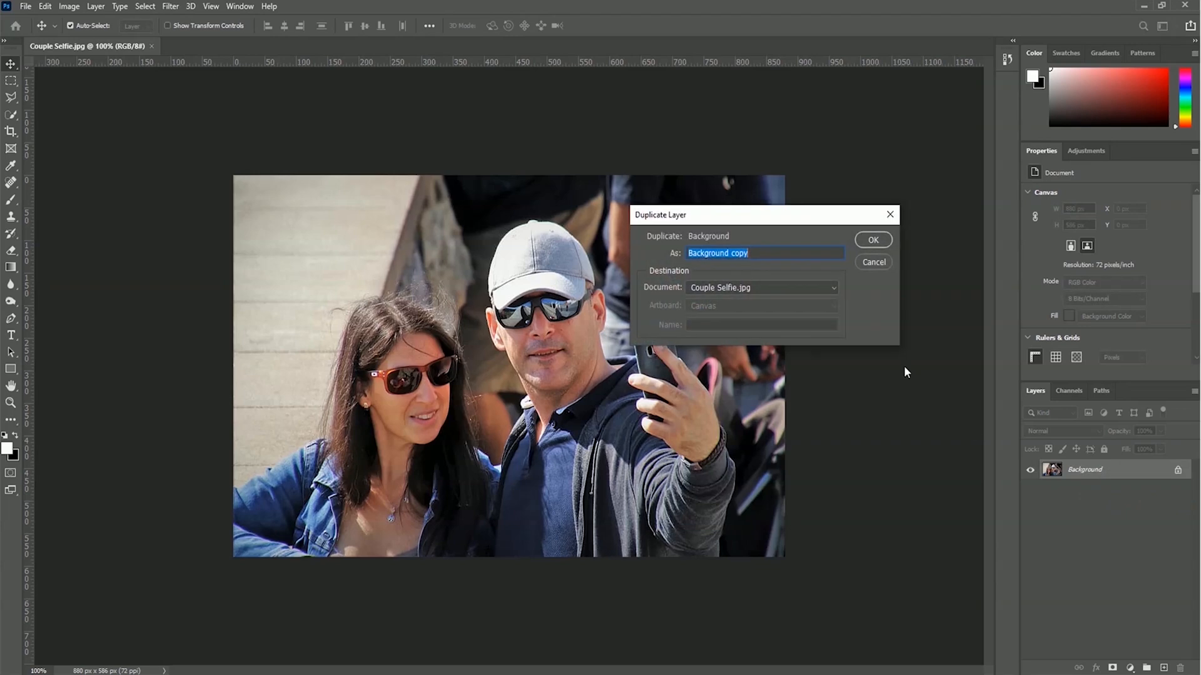
type("NO BG")
left_click(874, 241)
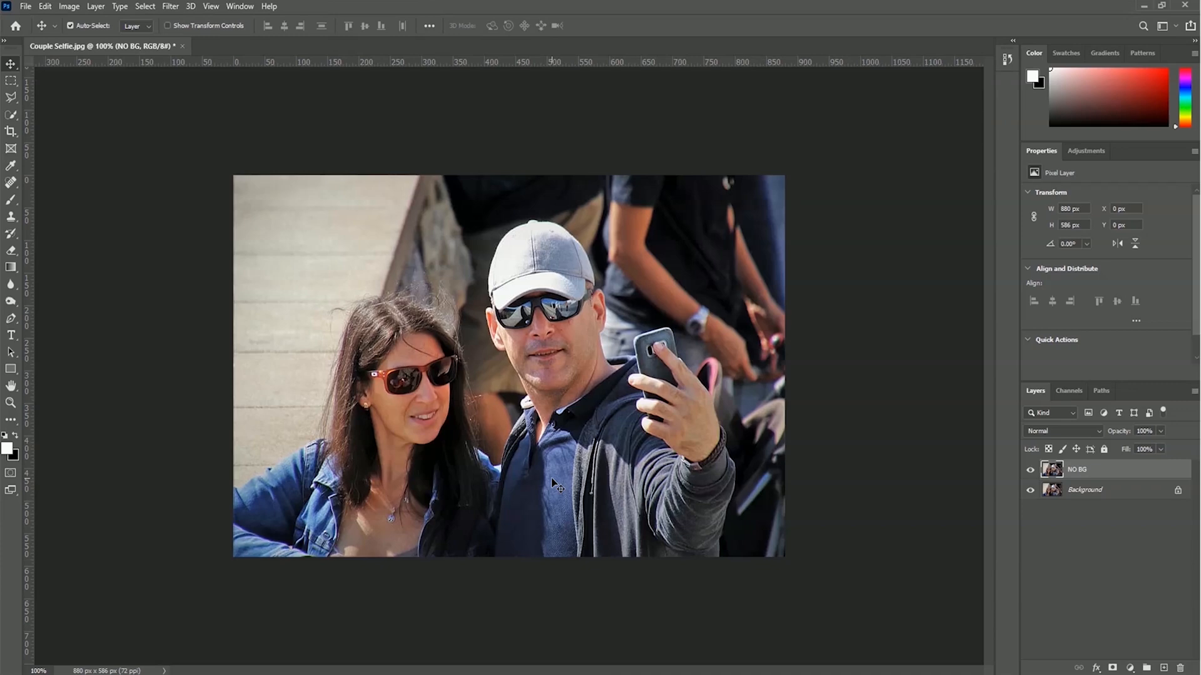
Step: Select the man with his phone and the woman on the NO BG layer using the Quick Selection tool in add mode
left_click(12, 118)
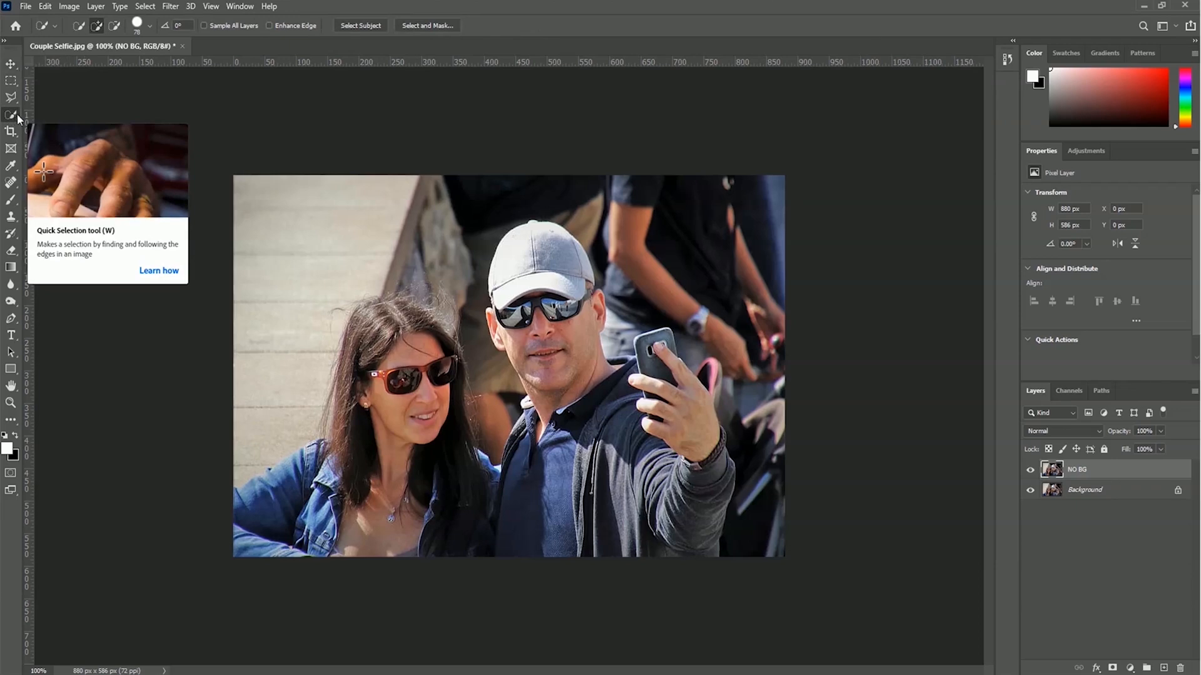
left_click(95, 26)
mouse_move(625, 447)
left_mouse_down()
mouse_move(631, 475)
mouse_move(650, 438)
mouse_move(679, 463)
mouse_move(682, 452)
mouse_move(650, 426)
mouse_move(647, 403)
mouse_move(632, 484)
mouse_move(601, 501)
mouse_move(566, 425)
mouse_move(565, 351)
mouse_move(541, 338)
mouse_move(525, 300)
mouse_move(537, 303)
mouse_move(539, 250)
left_mouse_up()
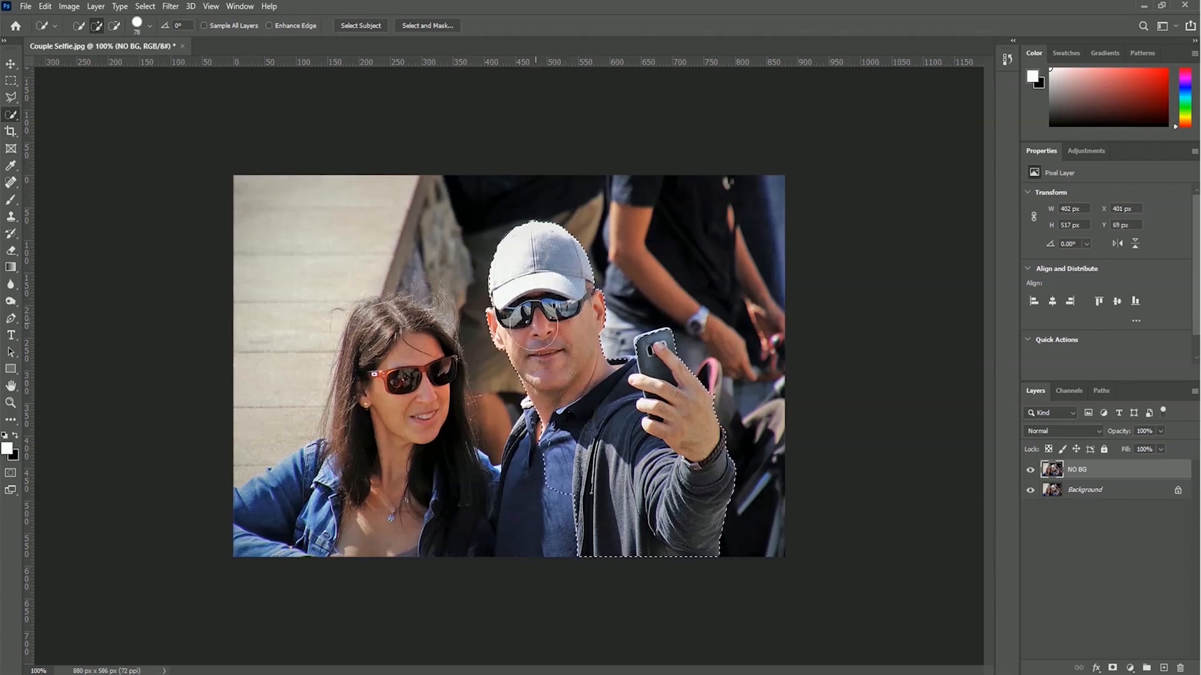
mouse_move(566, 480)
left_mouse_down()
mouse_move(537, 465)
mouse_move(521, 494)
left_mouse_up()
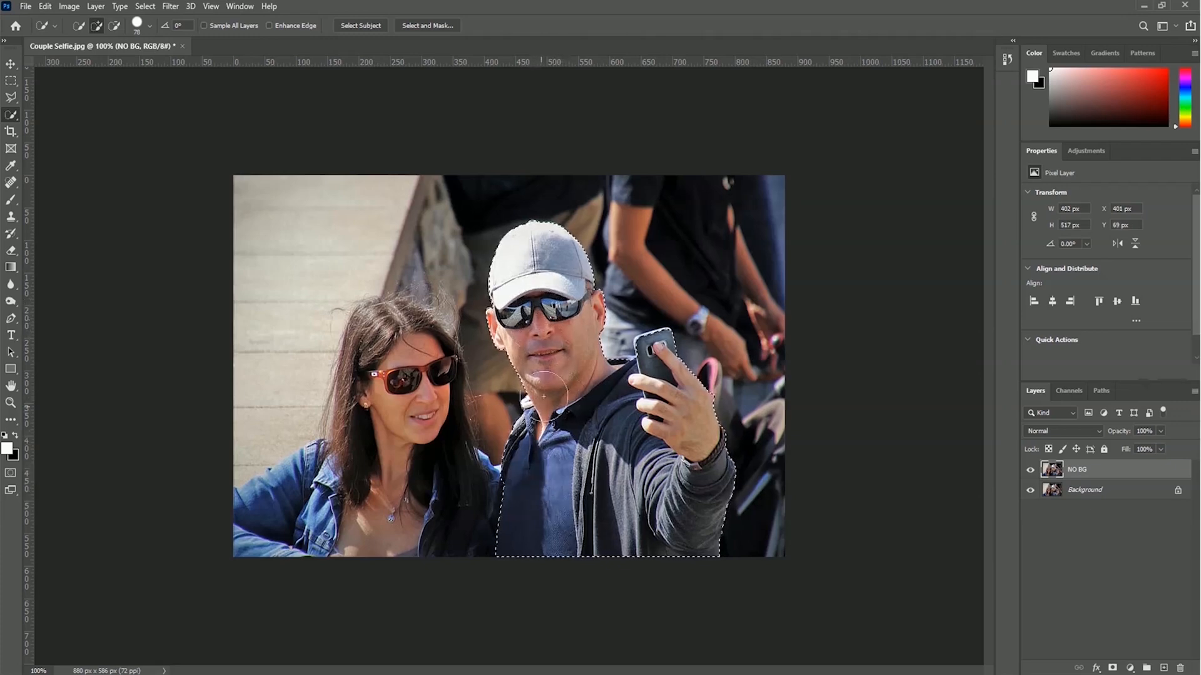
mouse_move(474, 526)
left_mouse_down()
mouse_move(426, 526)
mouse_move(393, 467)
mouse_move(390, 325)
left_mouse_up()
mouse_move(331, 499)
left_mouse_down()
mouse_move(327, 489)
mouse_move(343, 493)
mouse_move(275, 506)
mouse_move(297, 514)
mouse_move(260, 555)
mouse_move(287, 555)
left_mouse_up()
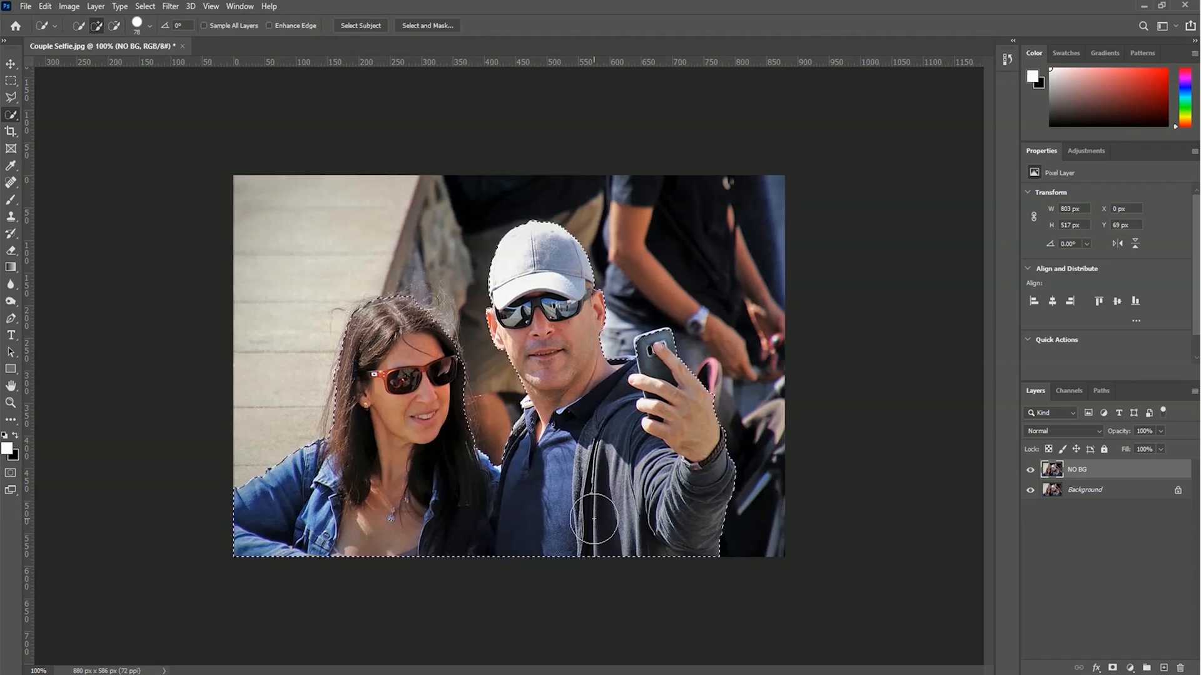
Step: Add a layer mask to NO BG from the selection of the couple and hide the Background layer
left_click(1113, 667)
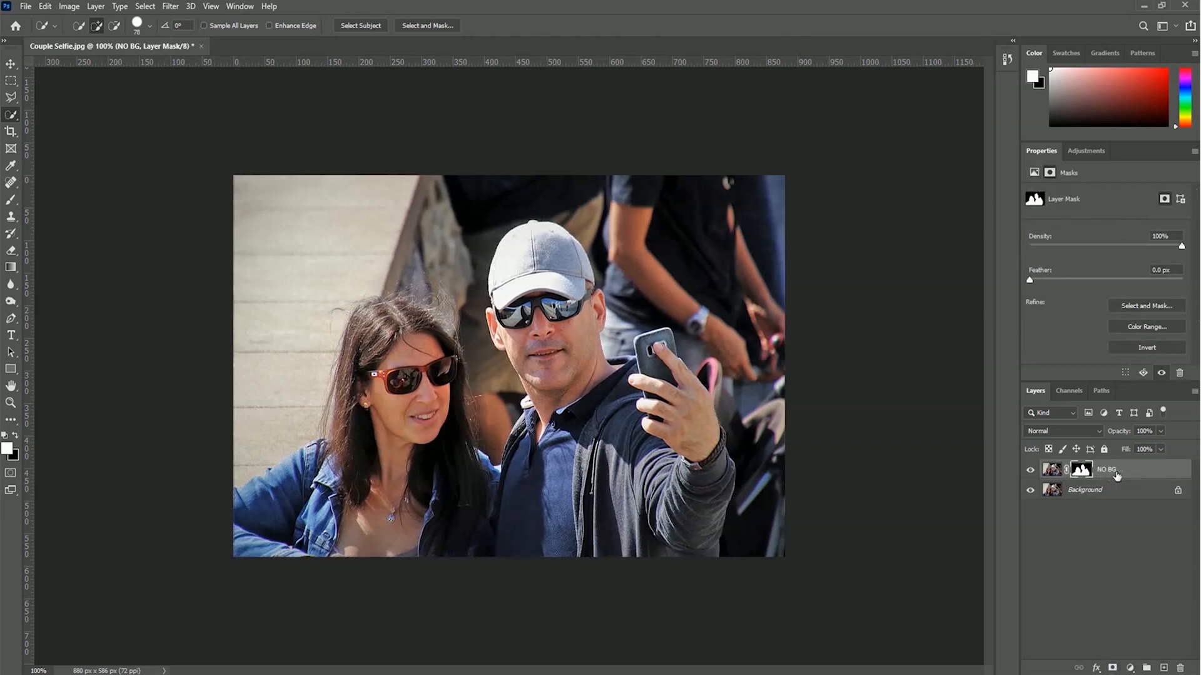
left_click(1092, 496)
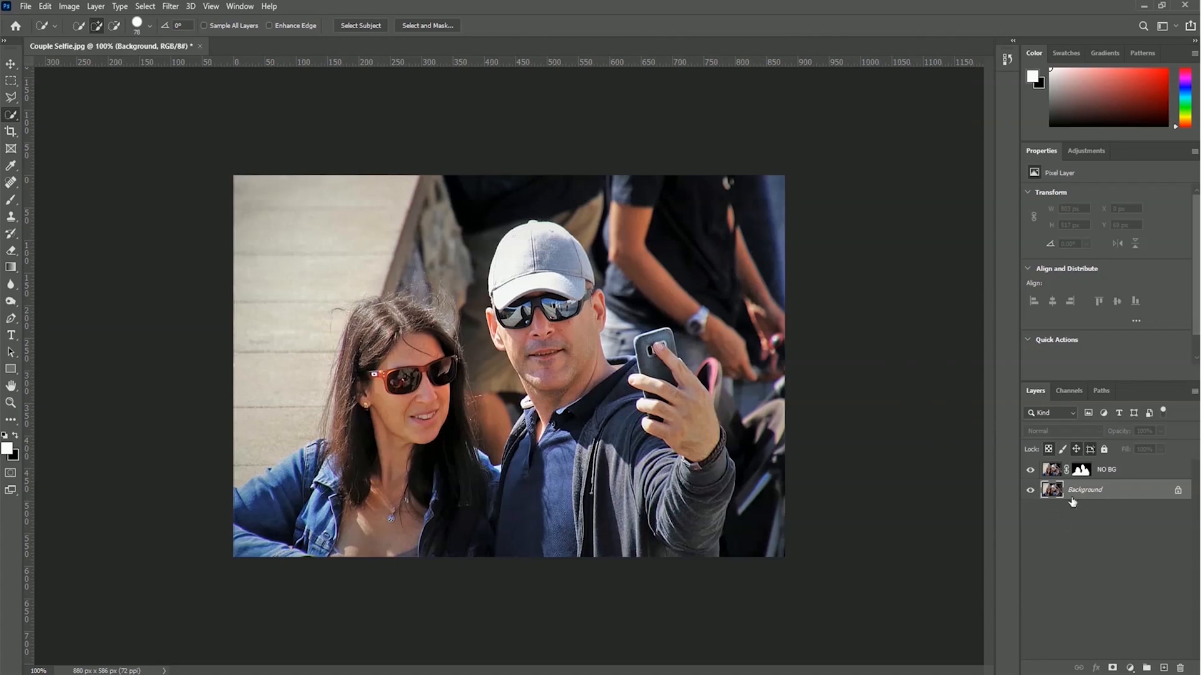
left_click(1030, 491)
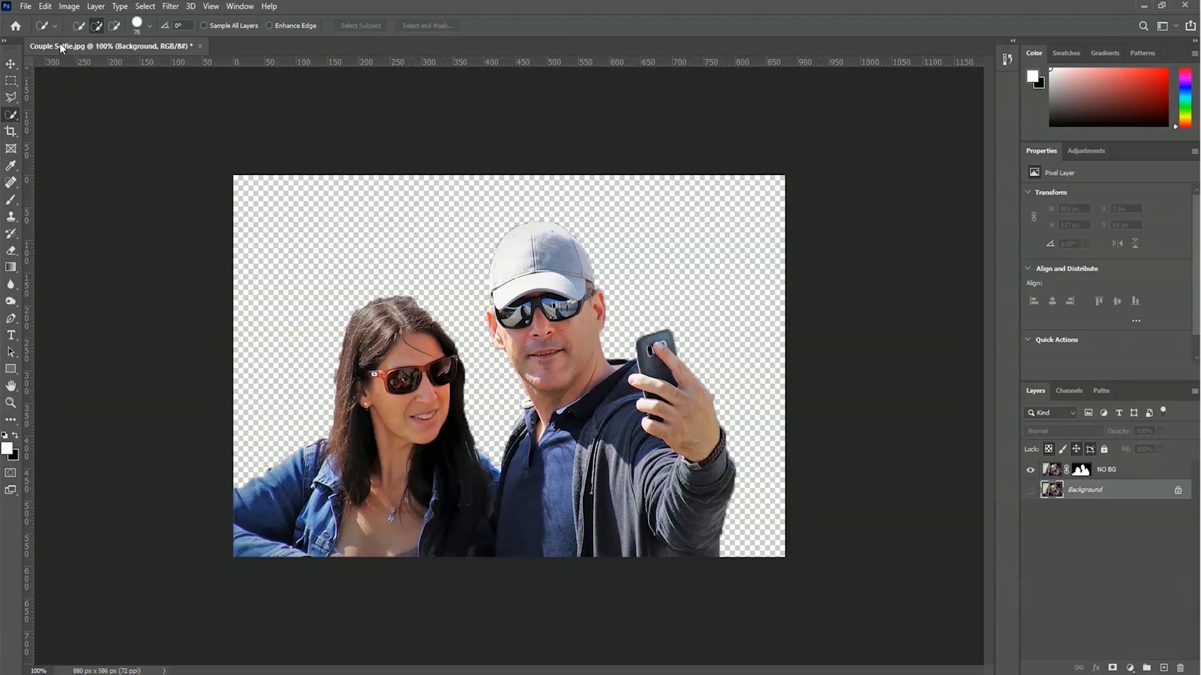
Step: Open the unsplash photo of the sea and coastal rock arch from the 07 Selection and Masking folder
left_click(26, 7)
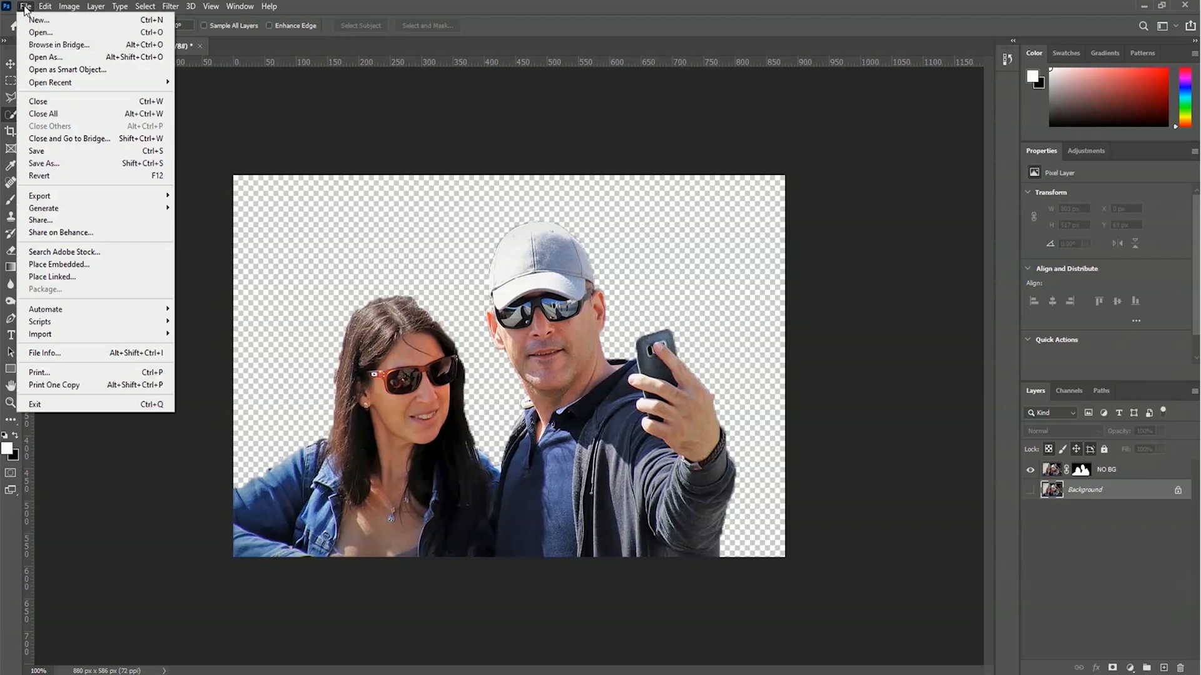
left_click(56, 32)
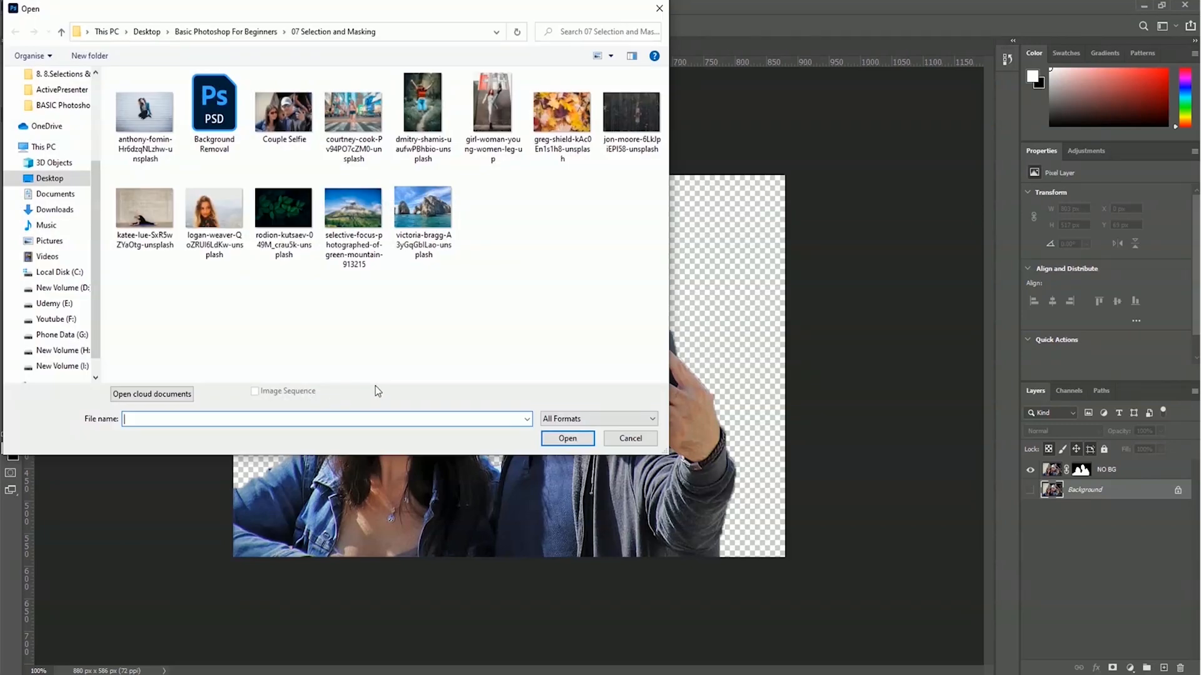
left_click(429, 257)
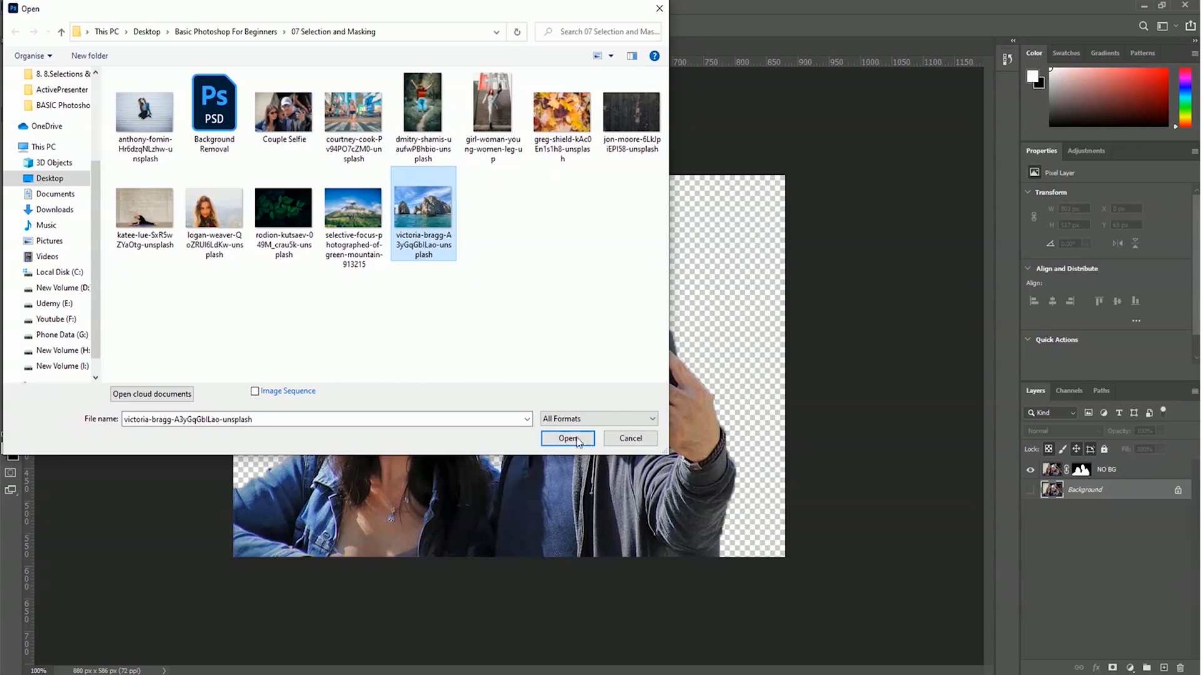
left_click(565, 439)
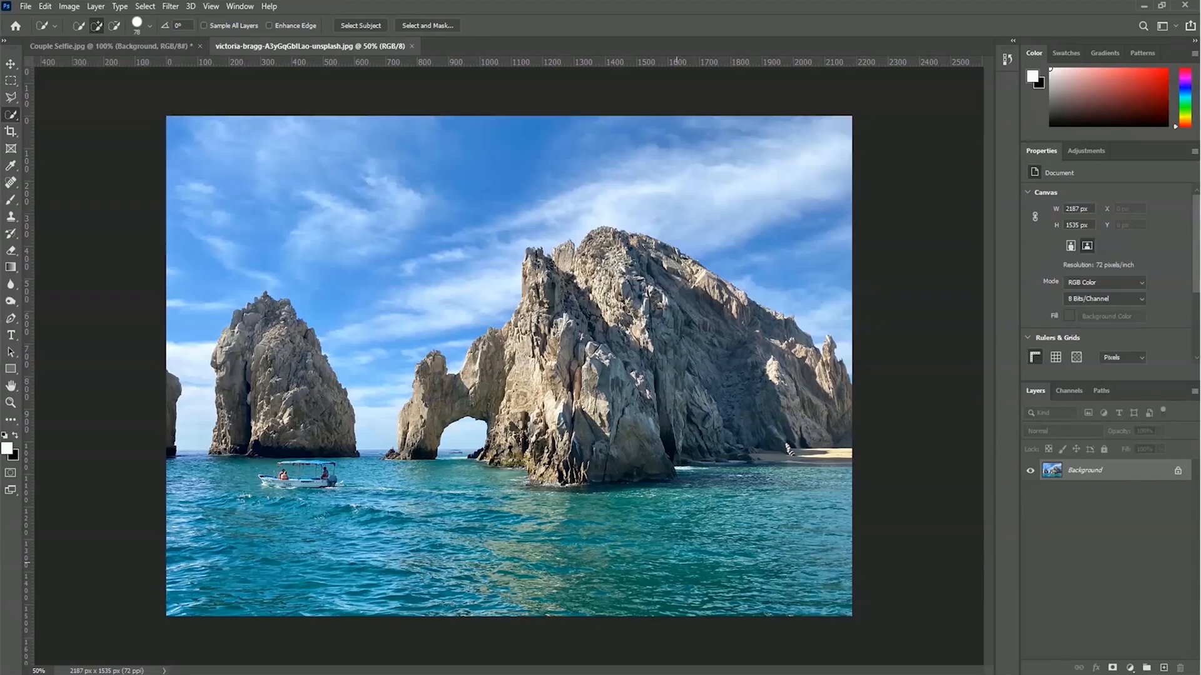
Step: Copy the masked NO BG layer from Couple Selfie into the coastal rock photo and place the couple over the water in front of the arch
left_click(134, 47)
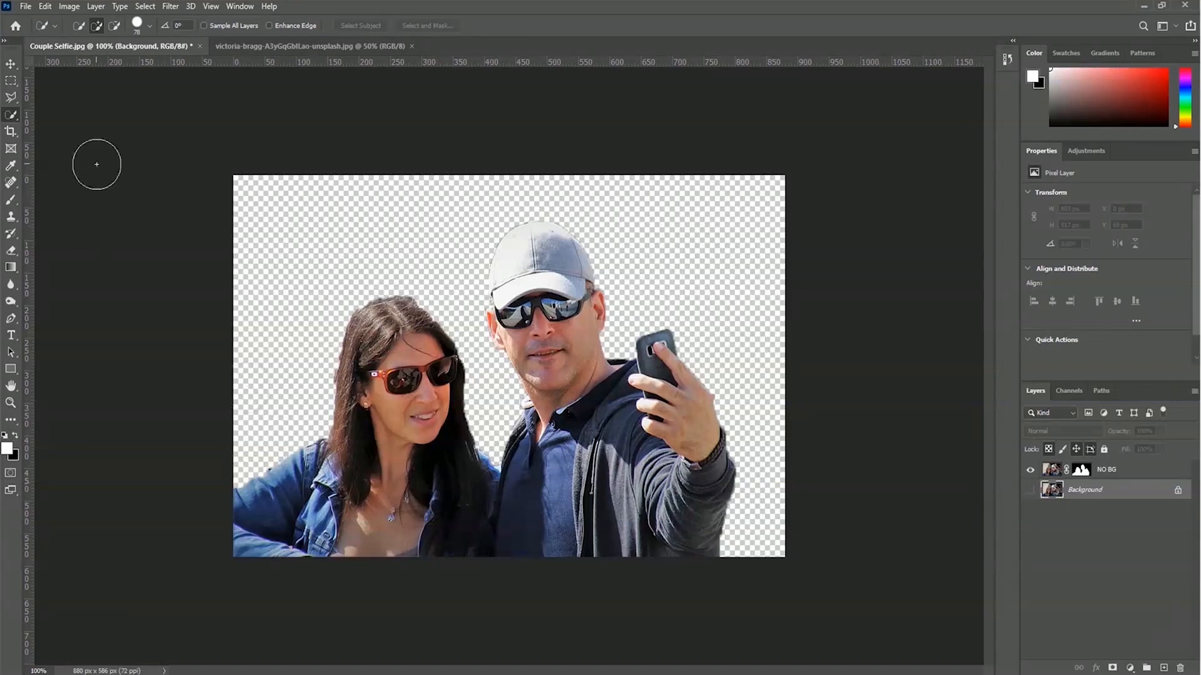
left_click(9, 67)
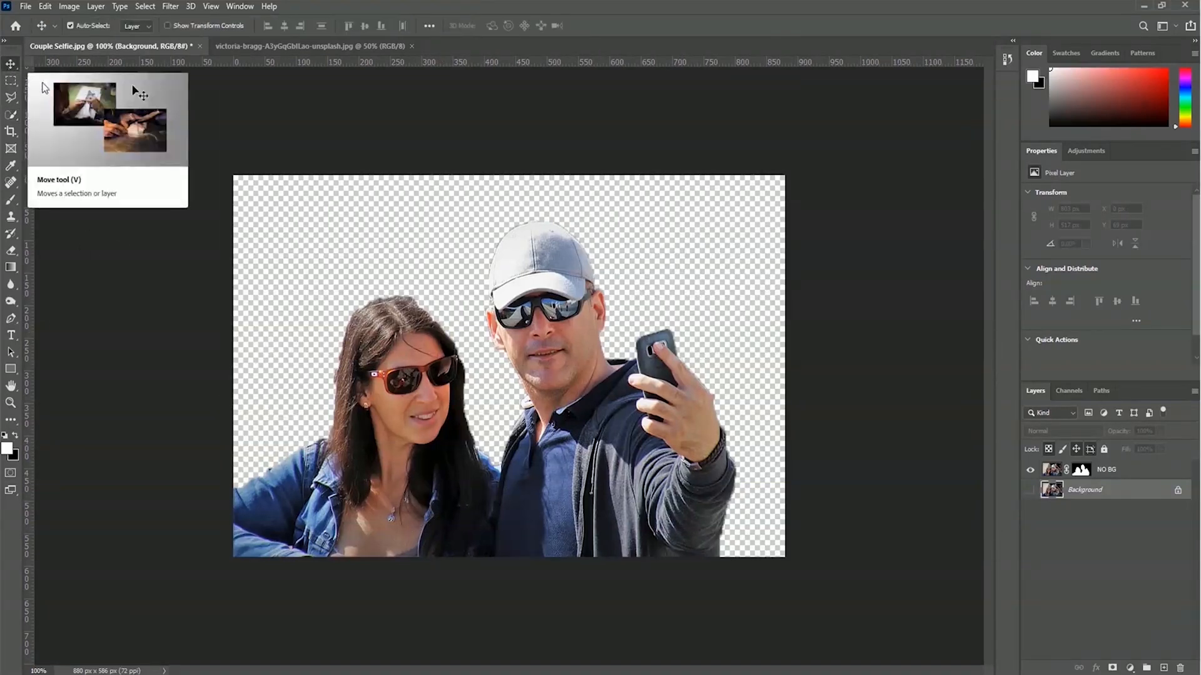
left_click(1122, 474)
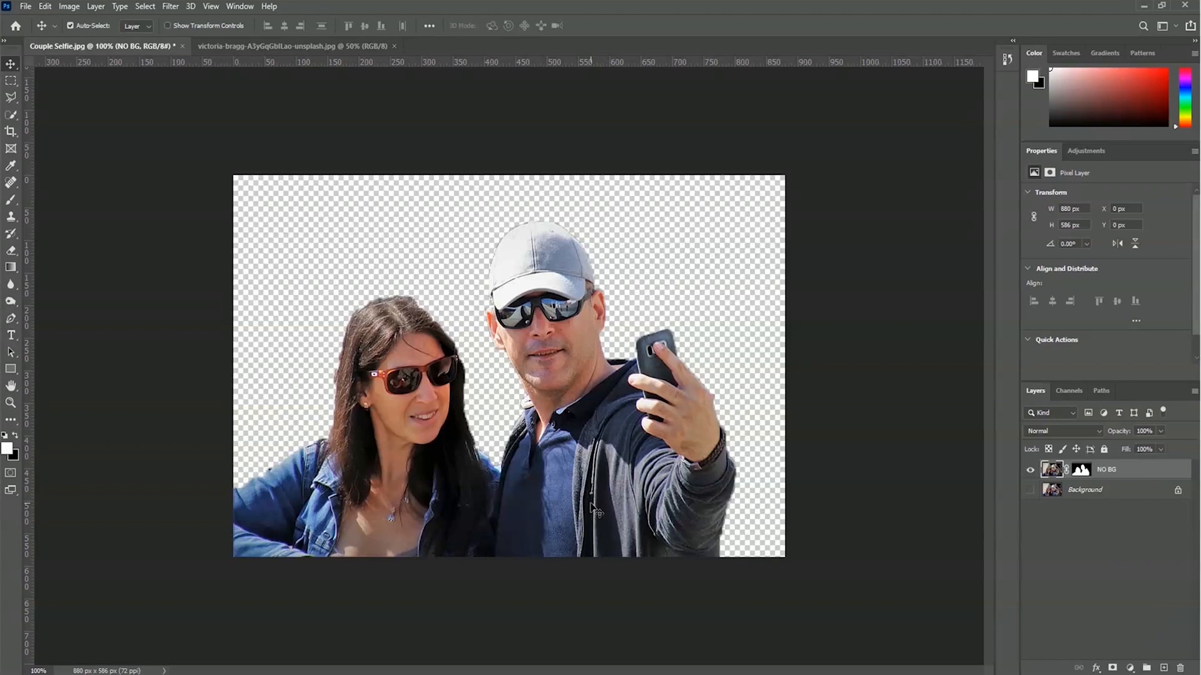
left_click_drag(593, 509, 601, 539)
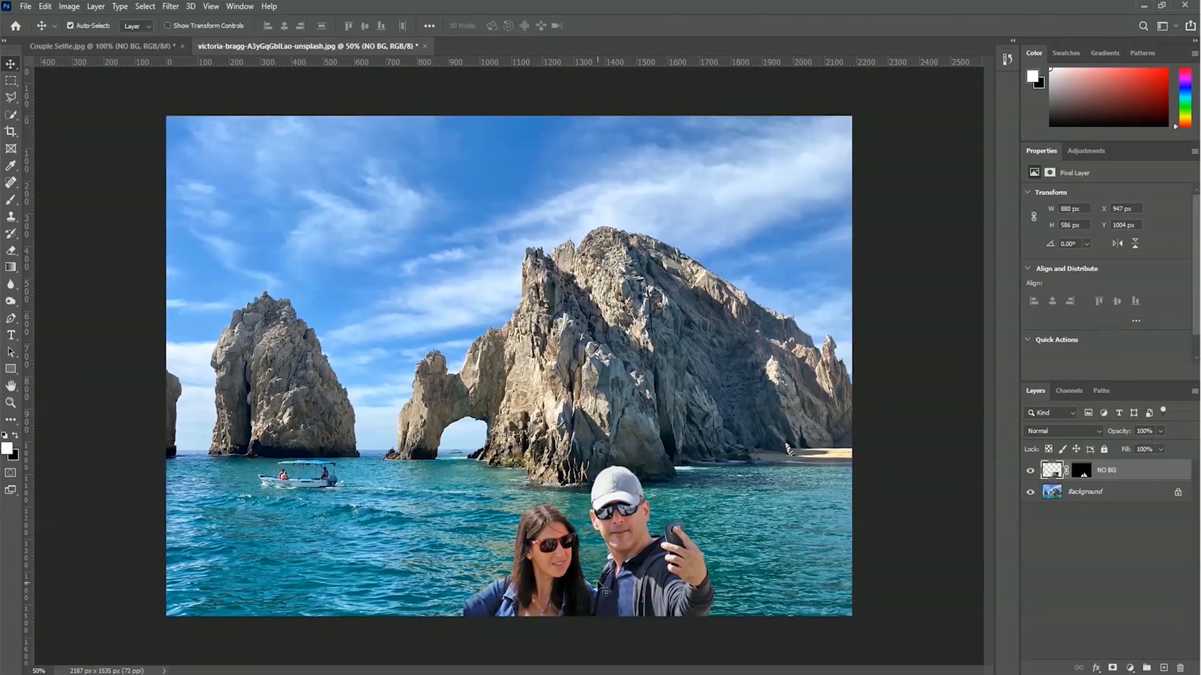
left_click_drag(615, 583, 433, 547)
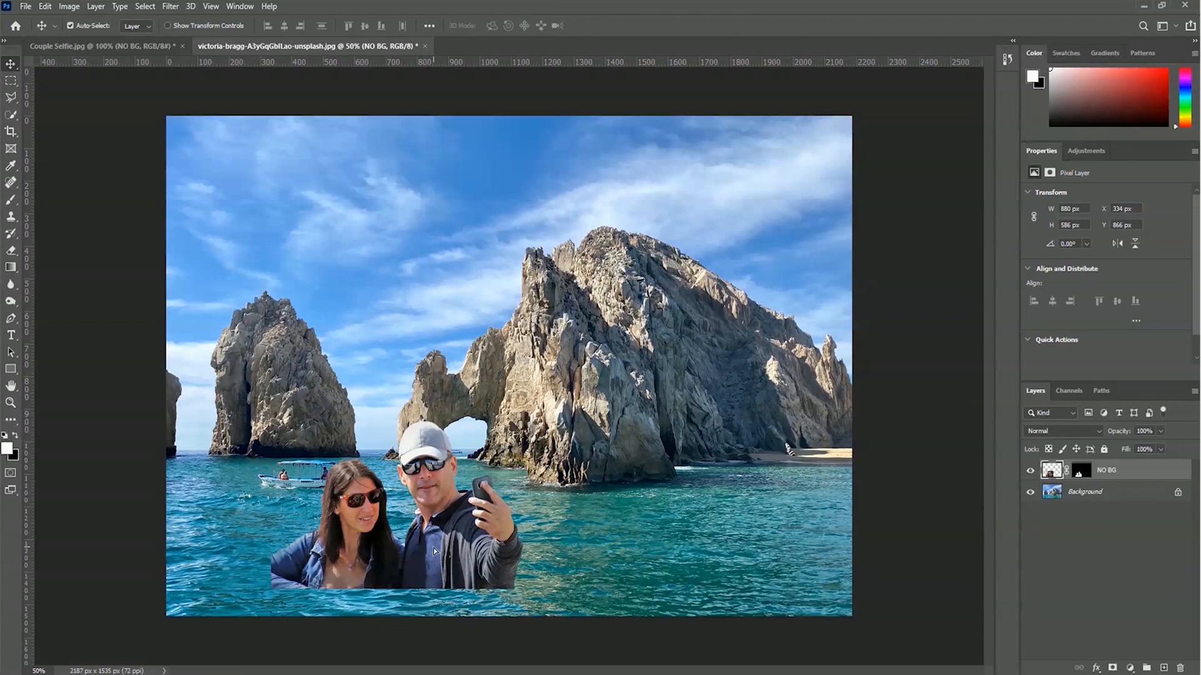
Step: Free-transform the NO BG layer to about 1726 × 1221 px, aligning it with the photo's left and bottom edges
key("ctrl+t")
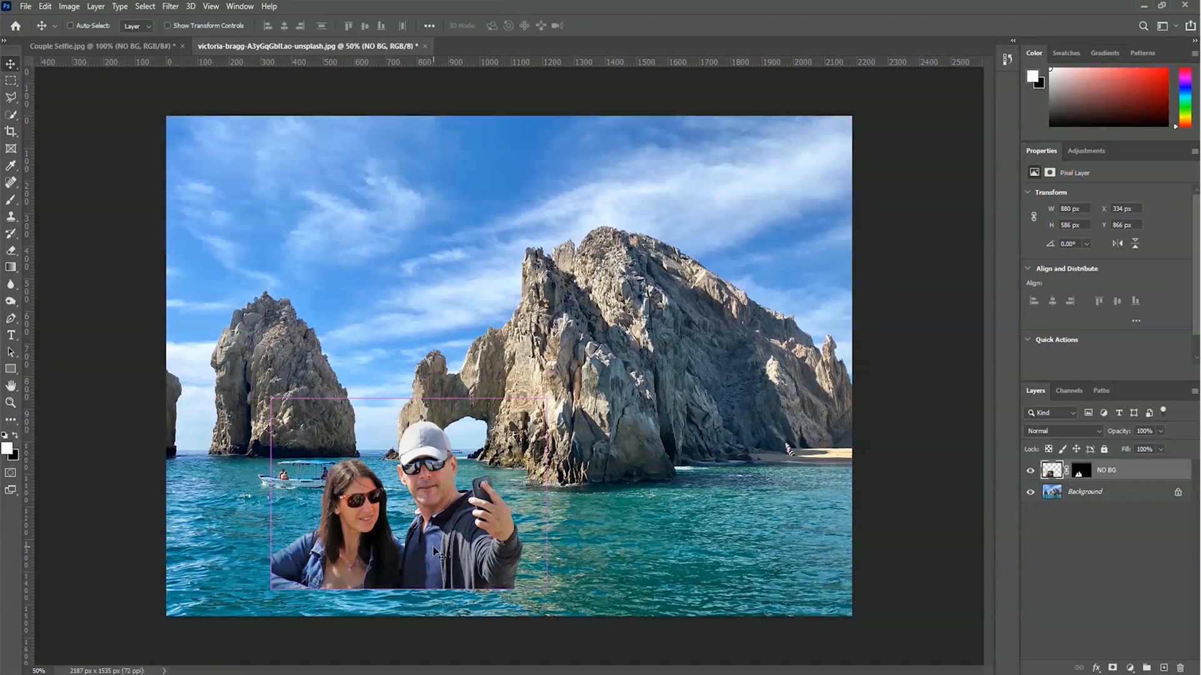
left_click_drag(271, 398, 167, 253)
left_click_drag(546, 588, 649, 616)
left_click_drag(648, 428, 707, 430)
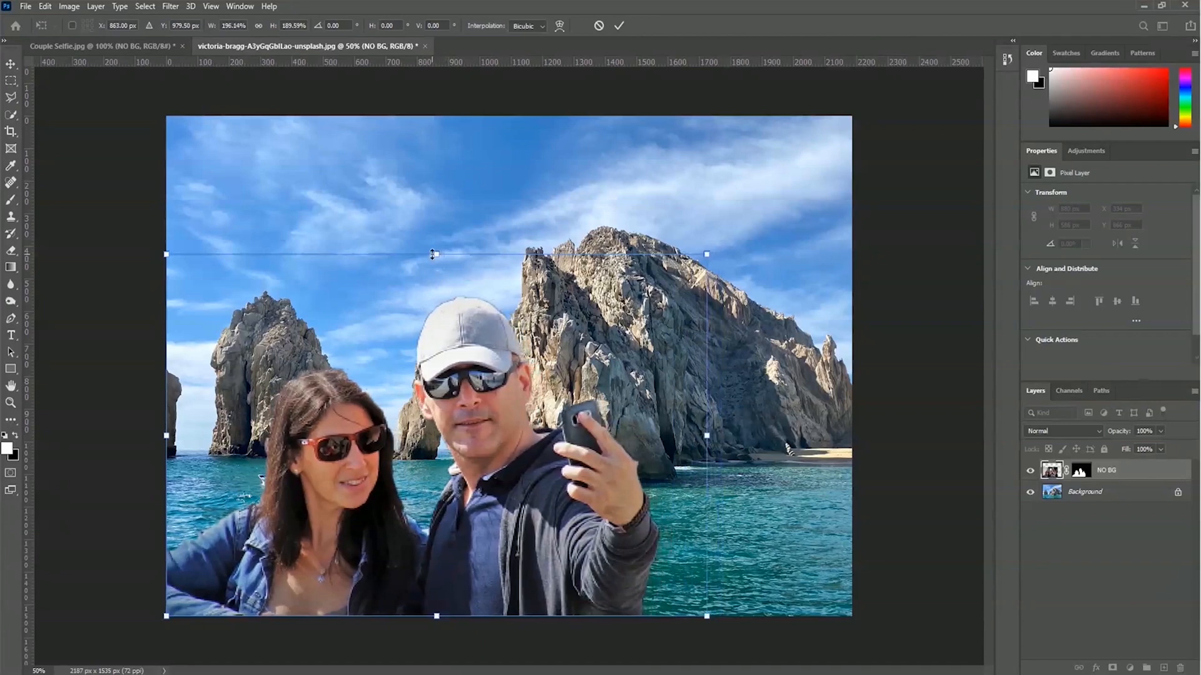
left_click_drag(434, 254, 430, 219)
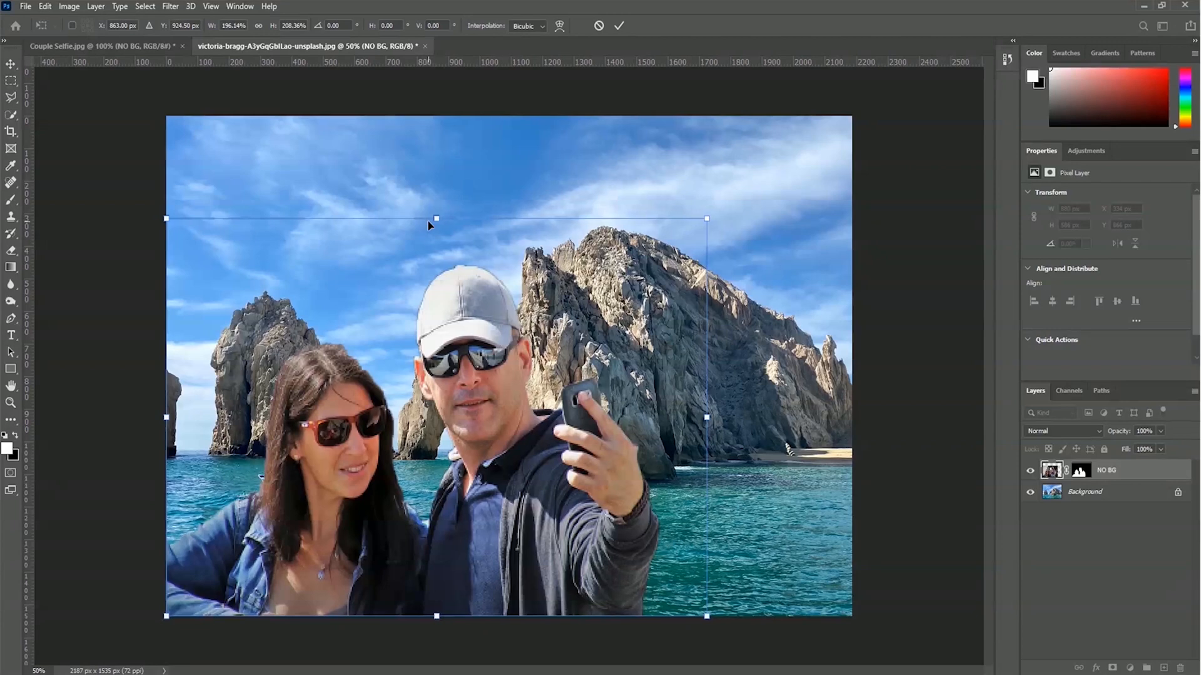
key("Return")
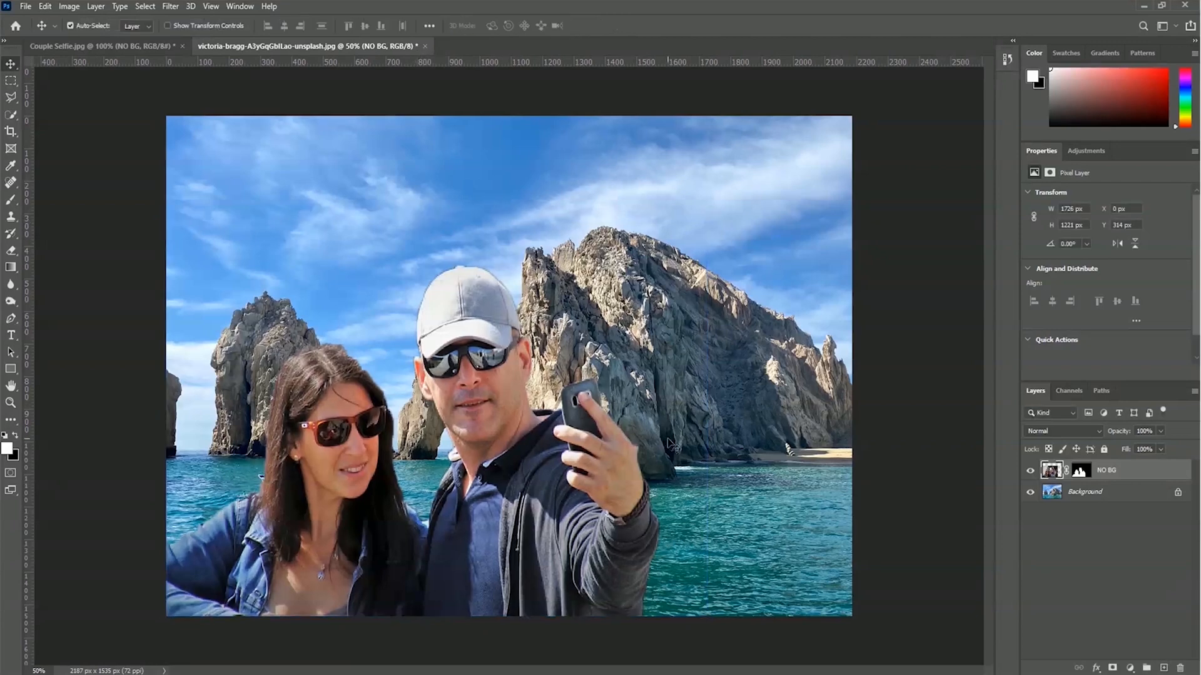